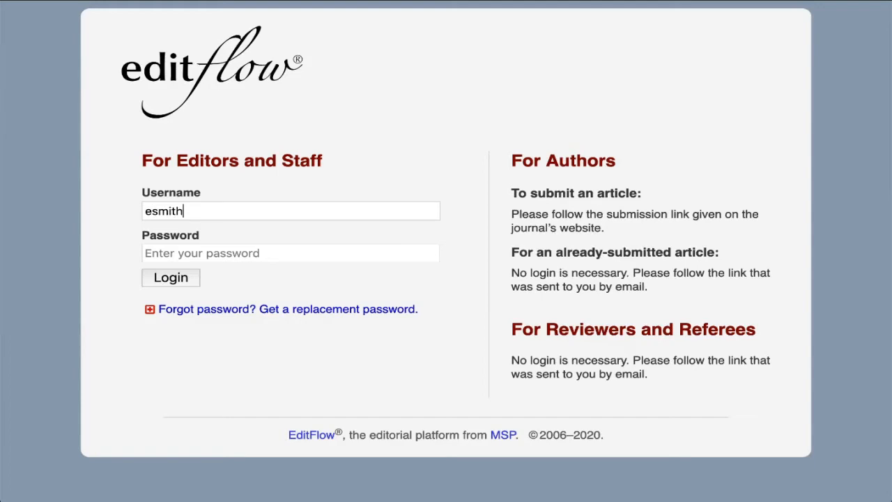
Step: Log in to the editor account by entering the account password
{"action": "left_click", "coordinate": [291, 253]}
{"action": "type", "text": "****"}
{"action": "key", "text": "Return"}
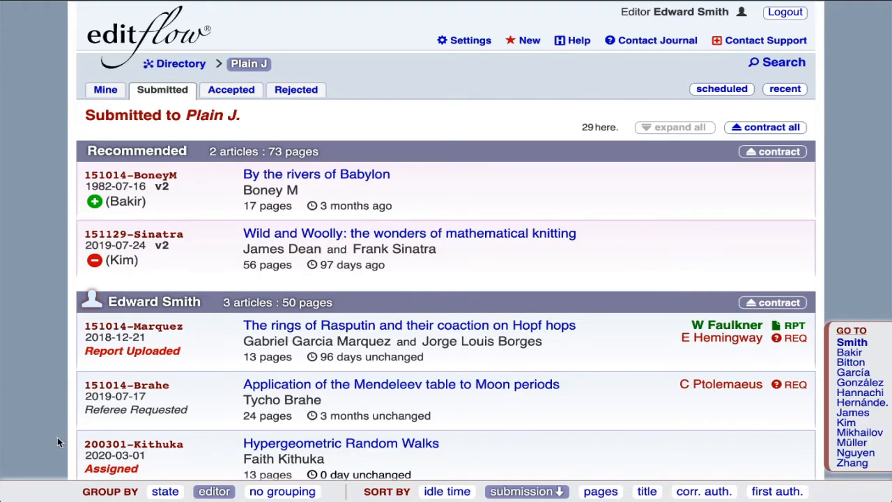
Step: Look through the journal's submitted articles grouped by editor, including the referee statuses of the editor's own articles
{"action": "scroll", "coordinate": [57, 437], "scroll_direction": "down", "scroll_amount": 3}
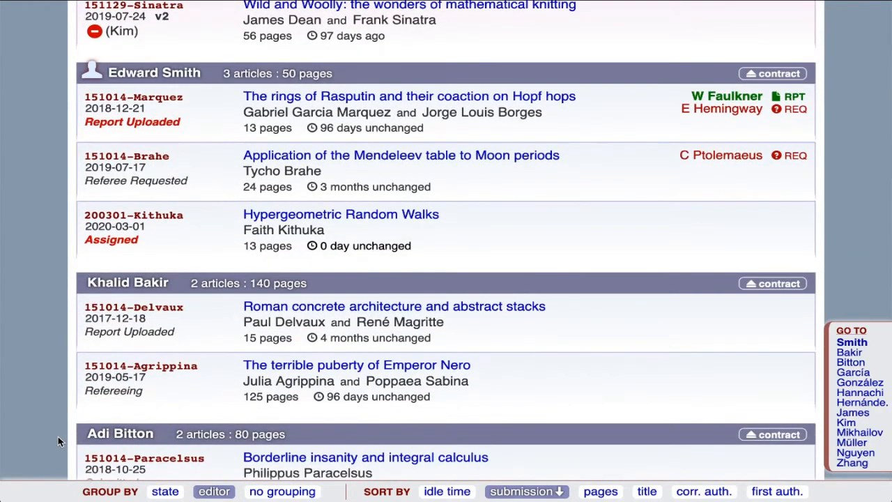
{"action": "scroll", "coordinate": [58, 436], "scroll_direction": "down", "scroll_amount": 3}
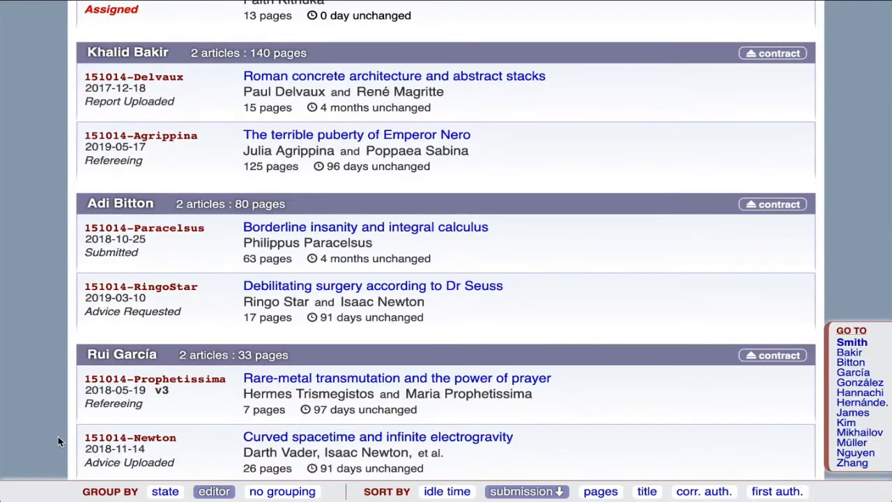
{"action": "scroll", "coordinate": [58, 436], "scroll_direction": "down", "scroll_amount": 4}
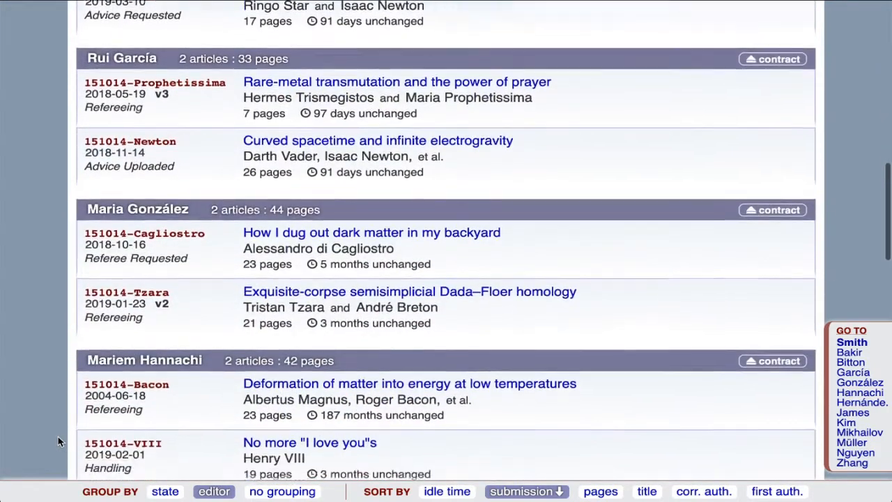
{"action": "scroll", "coordinate": [57, 436], "scroll_direction": "down", "scroll_amount": 4}
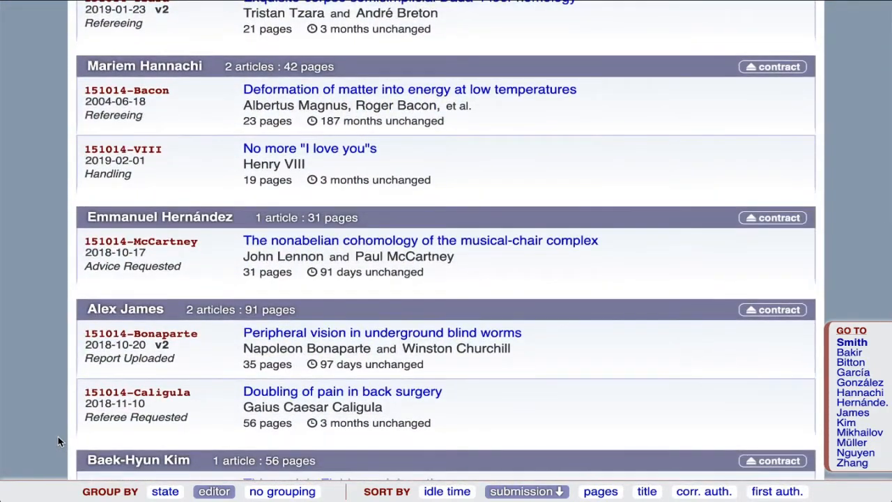
{"action": "scroll", "coordinate": [57, 436], "scroll_direction": "up", "scroll_amount": 12}
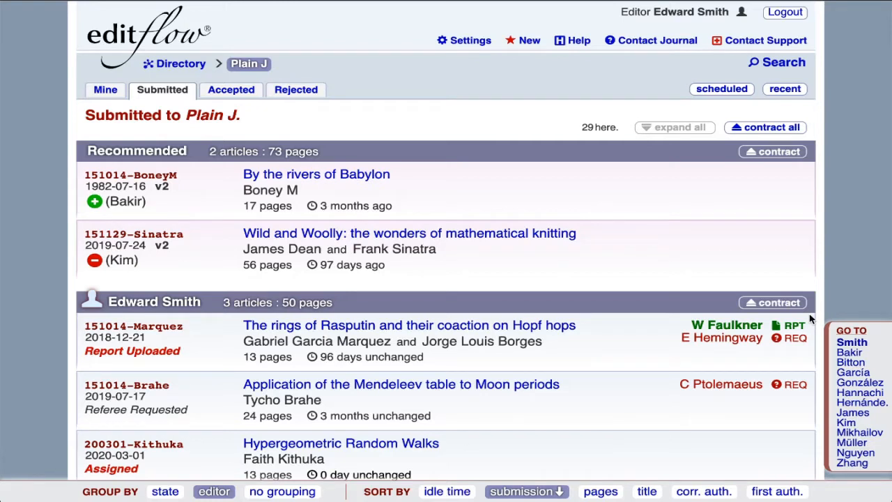
{"action": "mouse_move", "coordinate": [796, 327]}
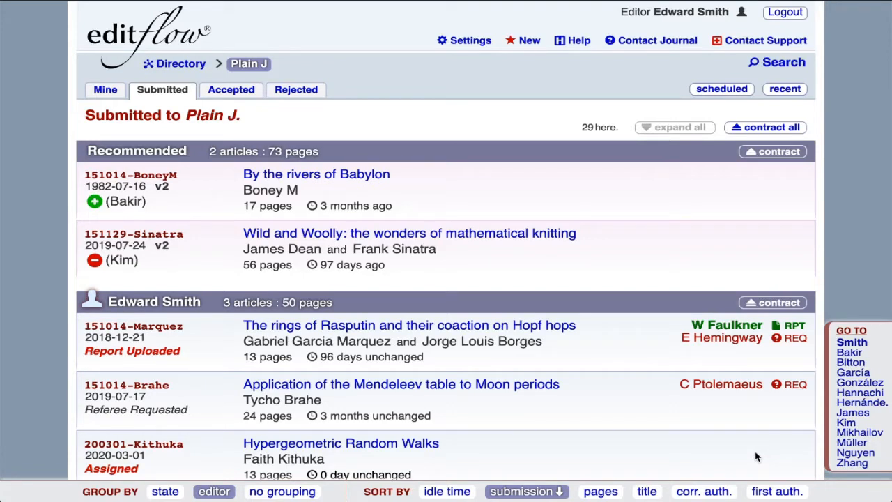
Step: Open the article "Hypergeometric Random Walks" and review its actions, abstract, version, subject code and author data
{"action": "left_click", "coordinate": [380, 448]}
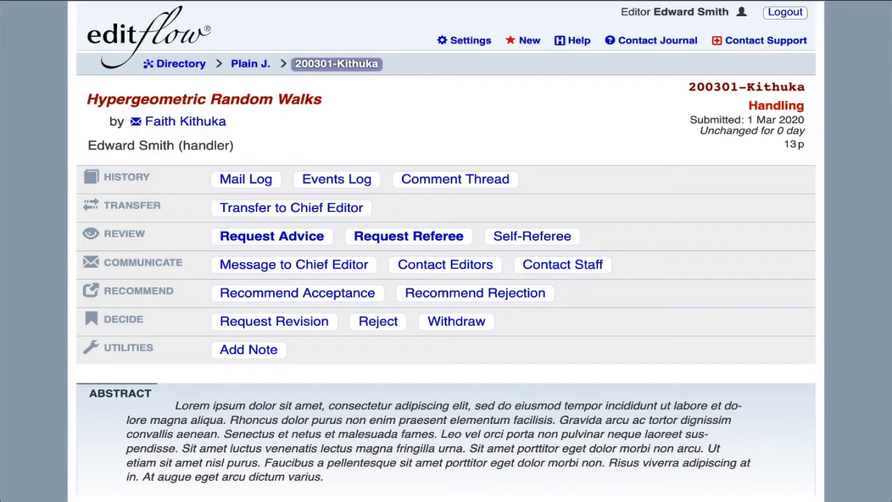
{"action": "scroll", "coordinate": [652, 261], "scroll_direction": "down", "scroll_amount": 3}
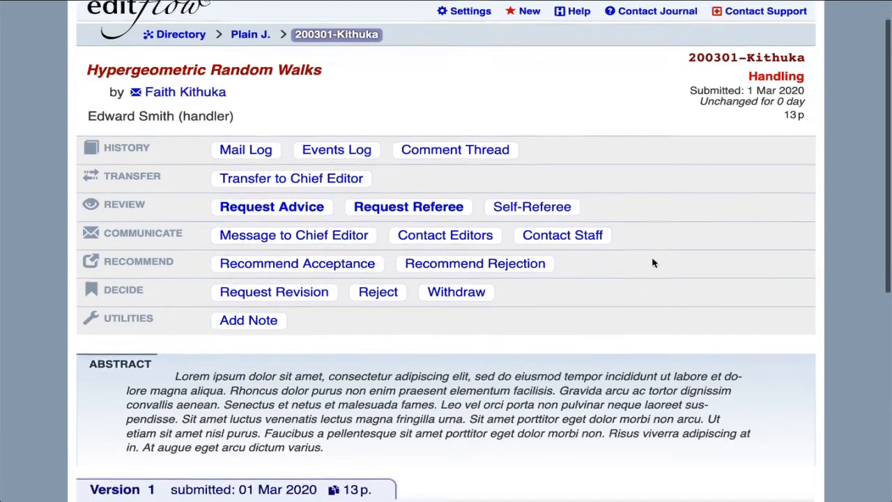
{"action": "scroll", "coordinate": [652, 261], "scroll_direction": "down", "scroll_amount": 3}
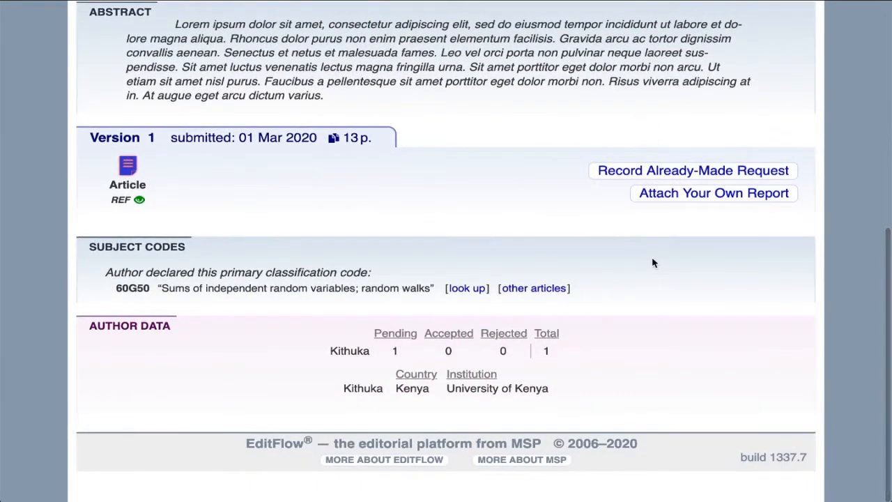
Step: Open the Version 1 article file, skim its first pages, and return to the article page
{"action": "left_click", "coordinate": [133, 168]}
{"action": "scroll", "coordinate": [134, 169], "scroll_direction": "down", "scroll_amount": 8}
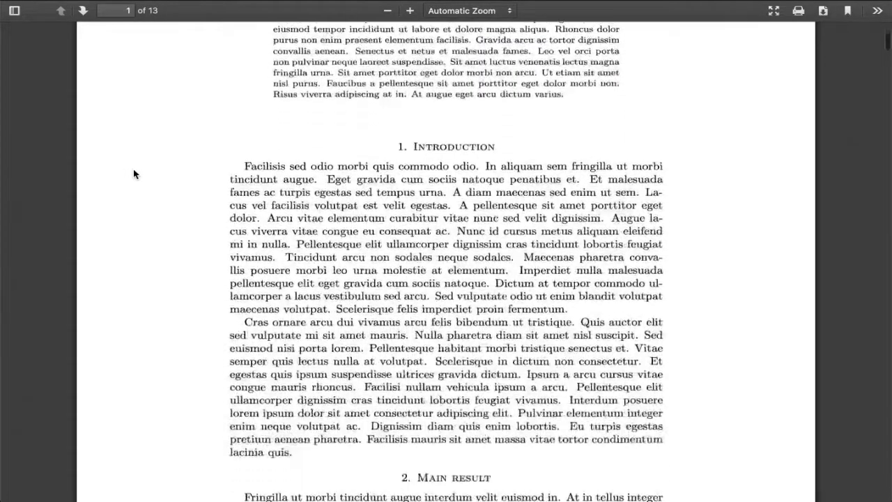
{"action": "scroll", "coordinate": [133, 168], "scroll_direction": "down", "scroll_amount": 6}
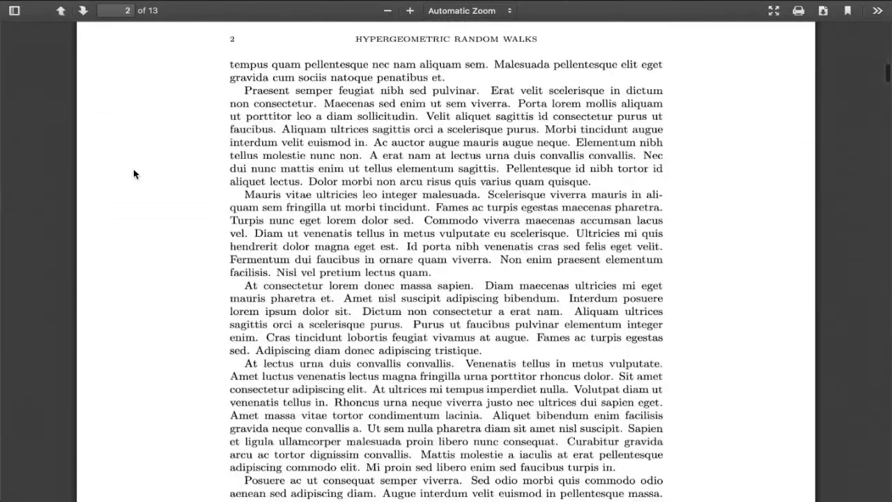
{"action": "scroll", "coordinate": [133, 168], "scroll_direction": "up", "scroll_amount": 6}
{"action": "scroll", "coordinate": [133, 168], "scroll_direction": "up", "scroll_amount": 8}
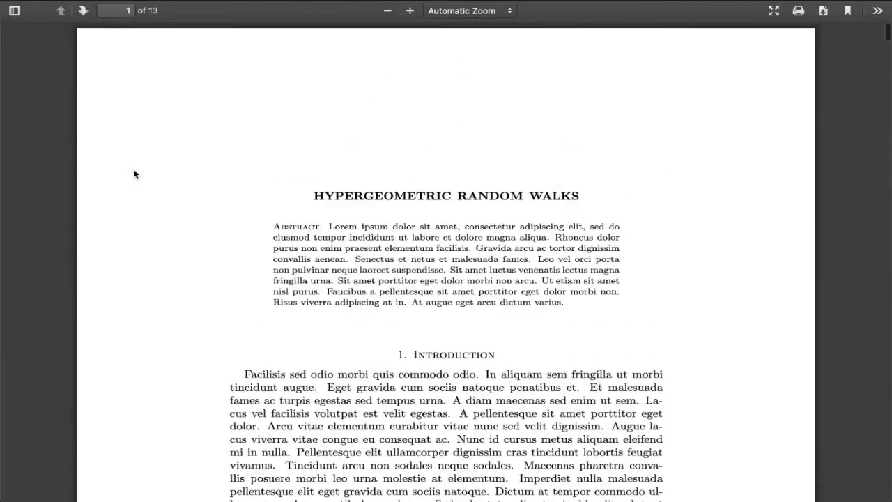
{"action": "key", "text": "alt+Left"}
{"action": "scroll", "coordinate": [135, 172], "scroll_direction": "up", "scroll_amount": 5}
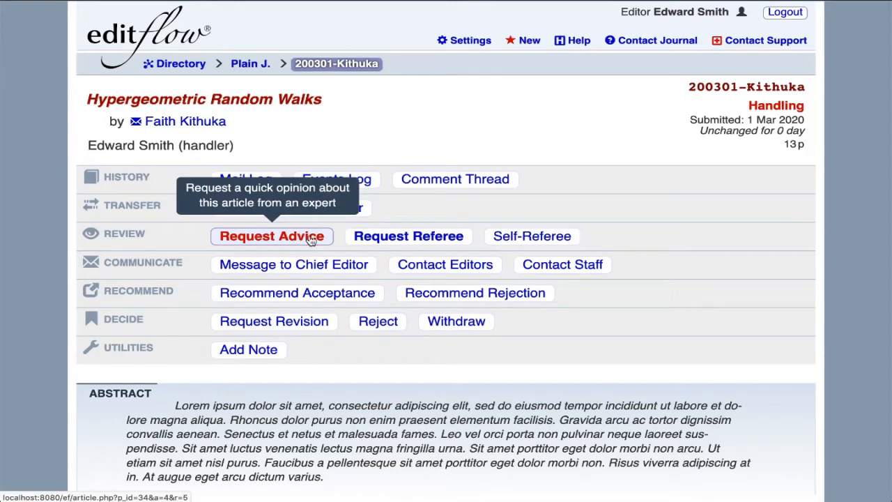
Step: Start a referee request, search by "whole name contains" with the candidate's initial and surname, and choose the first match
{"action": "left_click", "coordinate": [370, 239]}
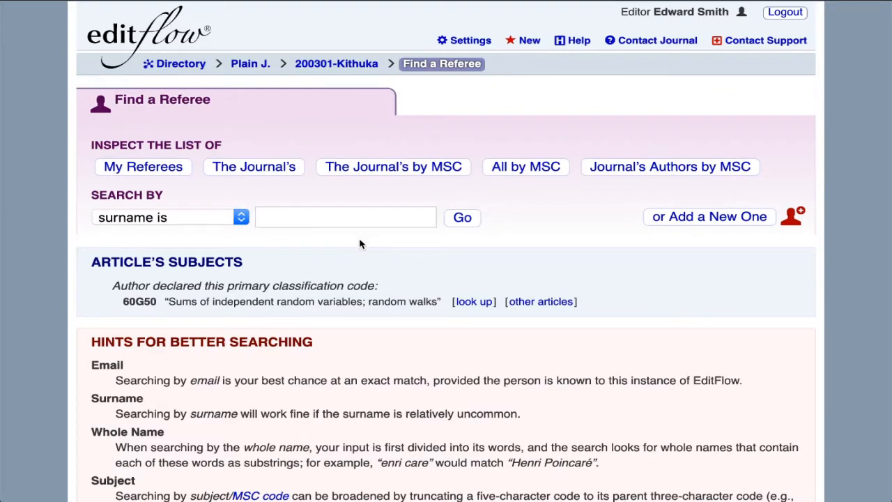
{"action": "left_click", "coordinate": [241, 218]}
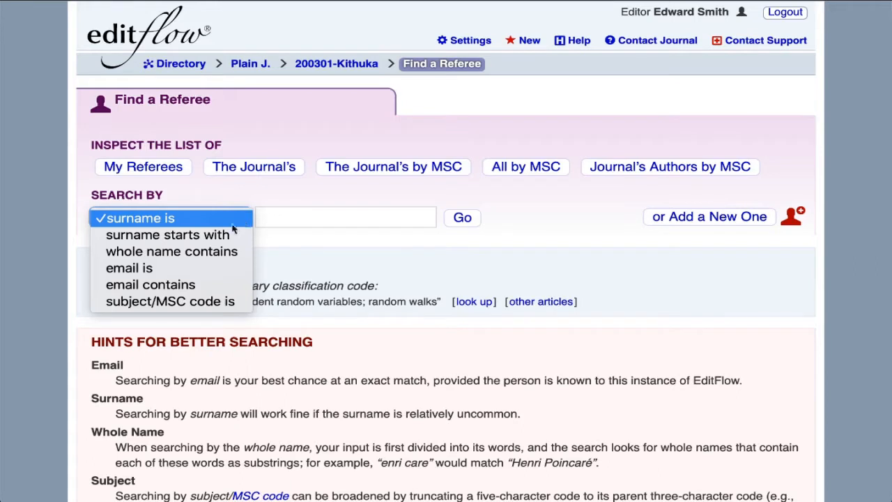
{"action": "left_click", "coordinate": [217, 251]}
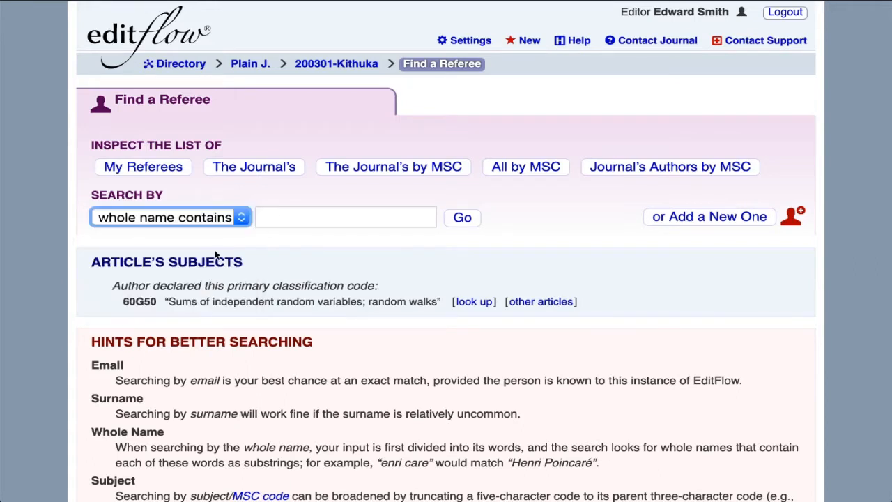
{"action": "left_click", "coordinate": [336, 217]}
{"action": "type", "text": "j abrams"}
{"action": "key", "text": "Return"}
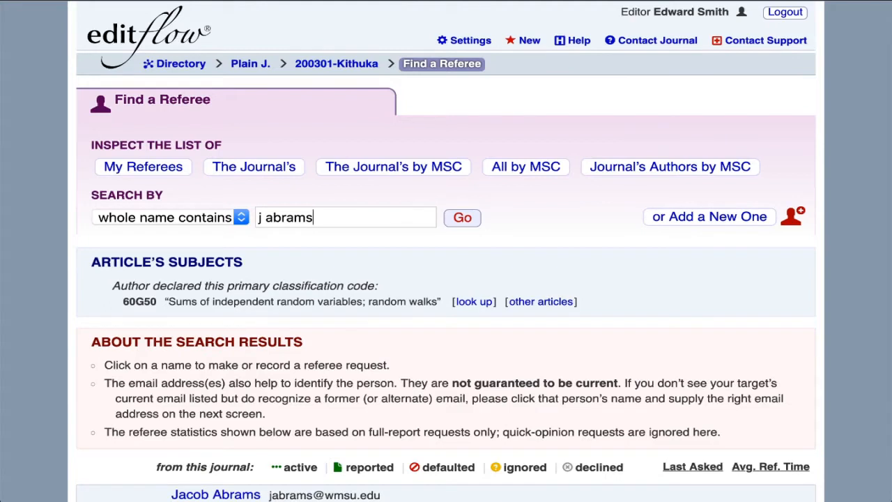
{"action": "scroll", "coordinate": [446, 251], "scroll_direction": "down", "scroll_amount": 3}
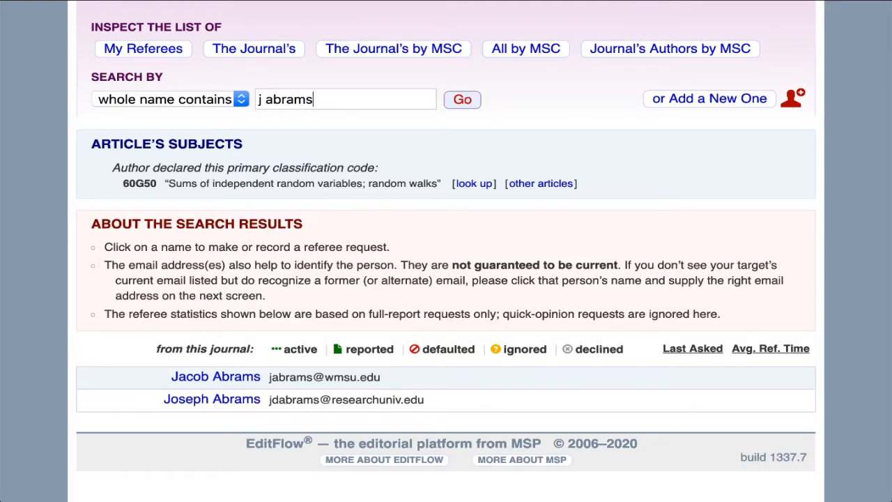
{"action": "left_click", "coordinate": [232, 379]}
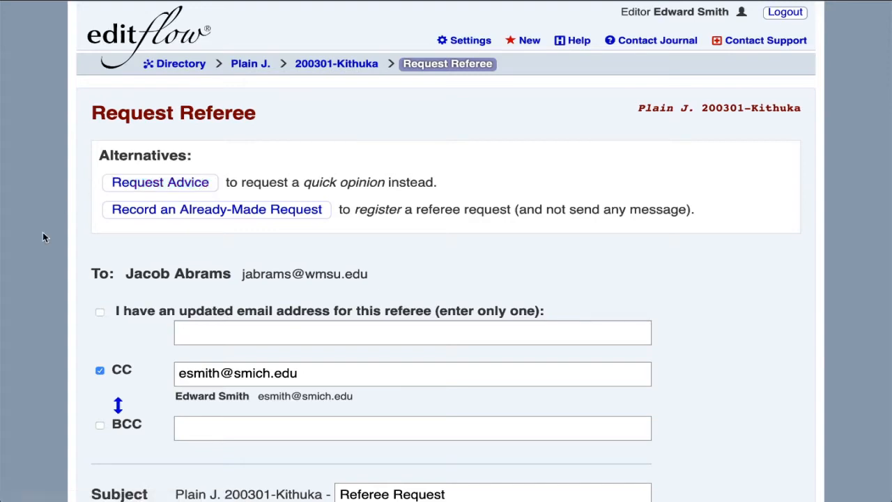
Step: Review the Request Referee email with its 60-day refereeing period and template letter, and submit it unchanged
{"action": "scroll", "coordinate": [42, 237], "scroll_direction": "down", "scroll_amount": 3}
{"action": "scroll", "coordinate": [43, 237], "scroll_direction": "down", "scroll_amount": 8}
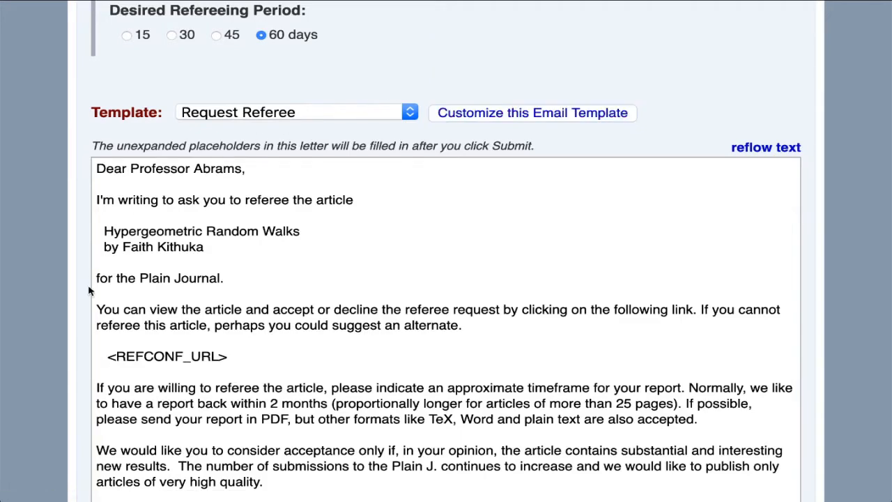
{"action": "scroll", "coordinate": [89, 292], "scroll_direction": "down", "scroll_amount": 5}
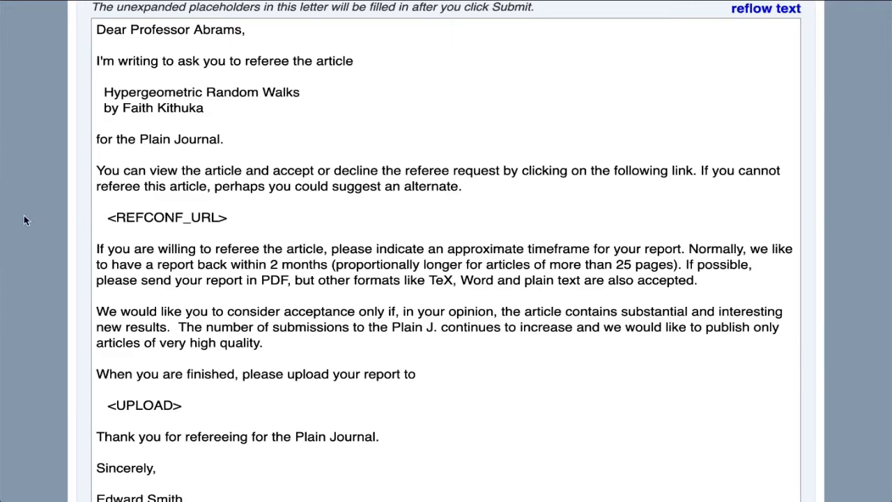
{"action": "scroll", "coordinate": [21, 218], "scroll_direction": "down", "scroll_amount": 5}
{"action": "scroll", "coordinate": [17, 220], "scroll_direction": "down", "scroll_amount": 2}
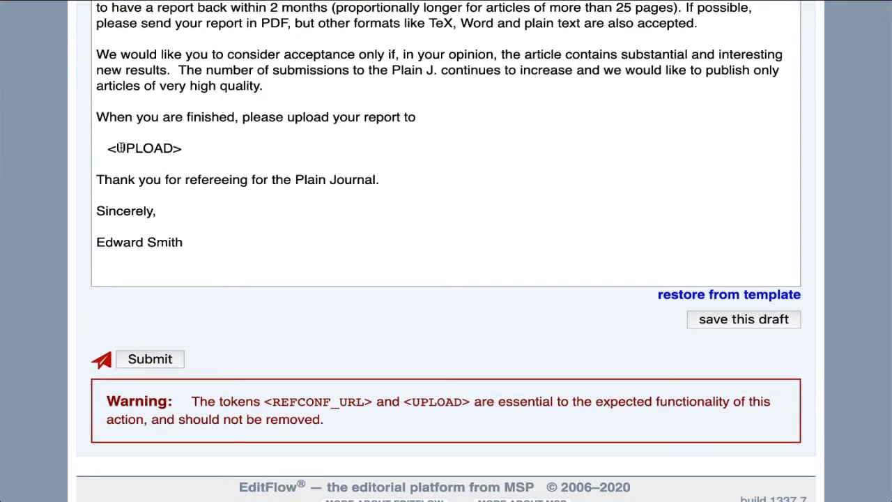
{"action": "scroll", "coordinate": [88, 149], "scroll_direction": "down", "scroll_amount": 1}
{"action": "left_click", "coordinate": [130, 315]}
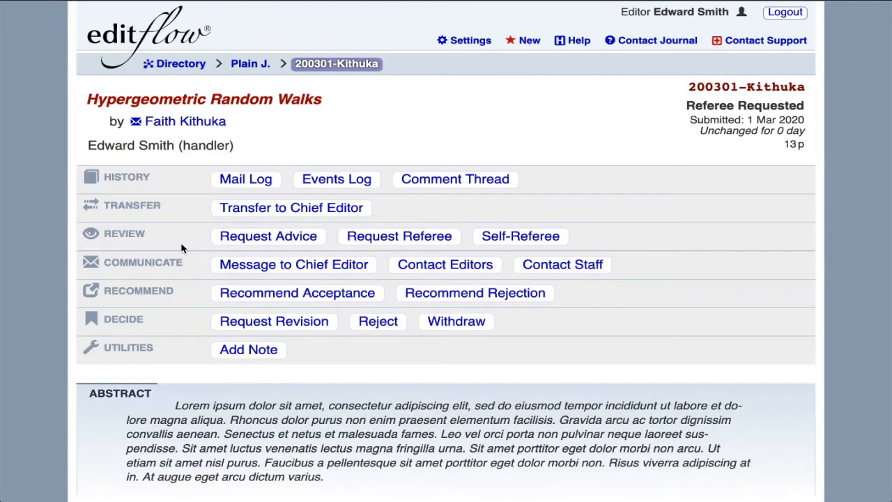
Step: Check the status, reply and due dates, and reports of both referee requests under Version 1
{"action": "scroll", "coordinate": [52, 265], "scroll_direction": "down", "scroll_amount": 5}
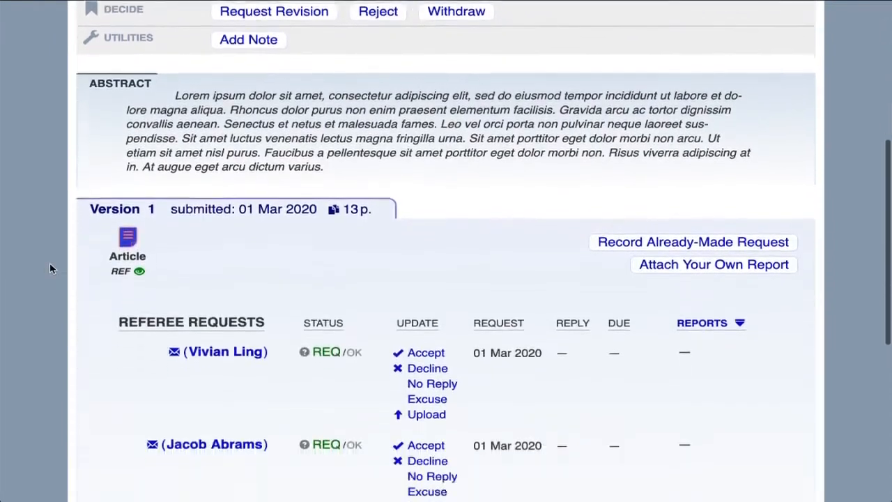
{"action": "scroll", "coordinate": [50, 262], "scroll_direction": "down", "scroll_amount": 3}
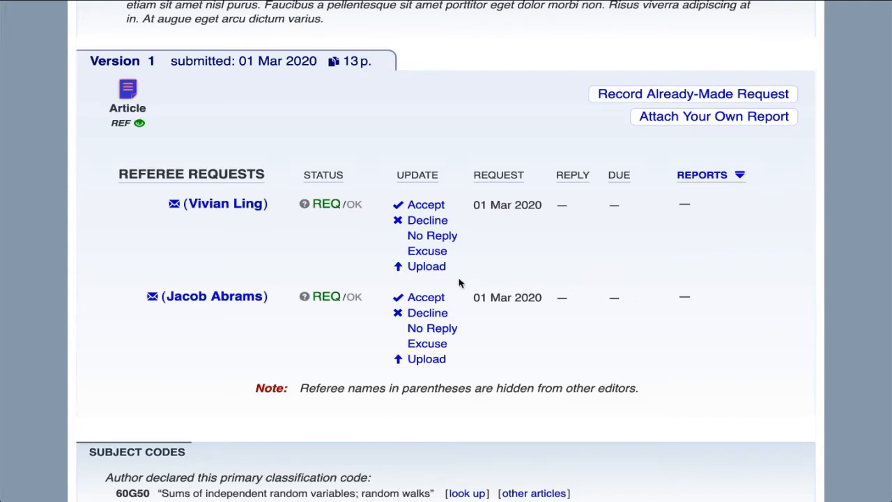
{"action": "mouse_move", "coordinate": [327, 203]}
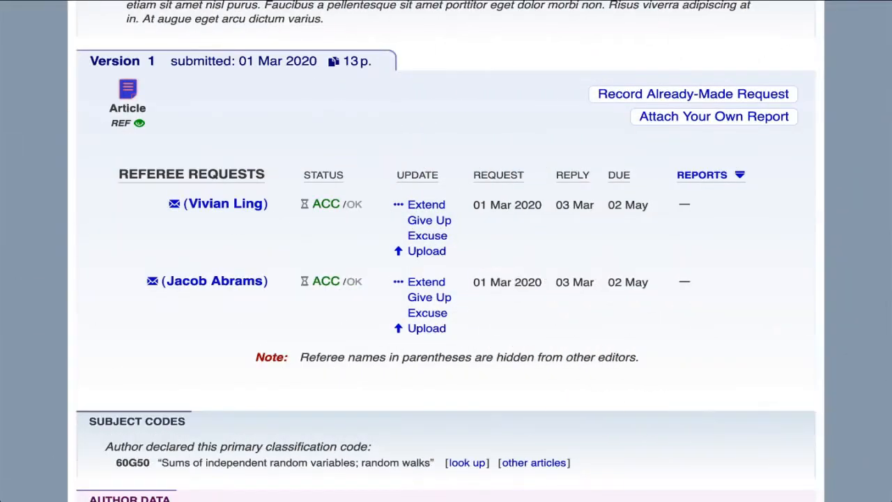
{"action": "mouse_move", "coordinate": [320, 280]}
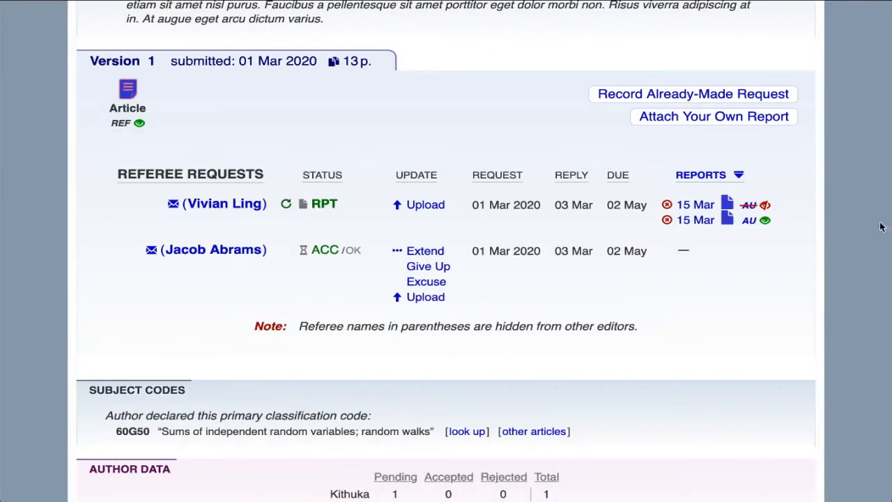
{"action": "mouse_move", "coordinate": [747, 228]}
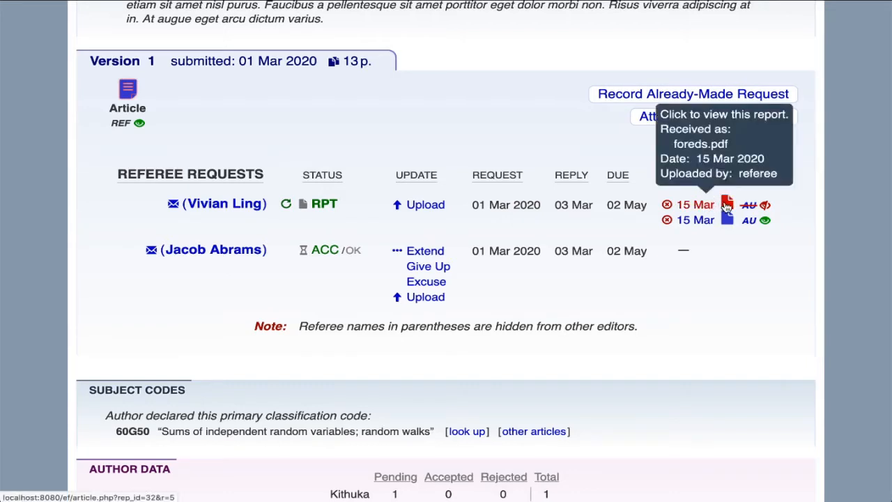
Step: Open the first referee's editors-only report foreds.pdf, read through both pages, and return to the article page
{"action": "left_click", "coordinate": [726, 204]}
{"action": "scroll", "coordinate": [864, 191], "scroll_direction": "down", "scroll_amount": 3}
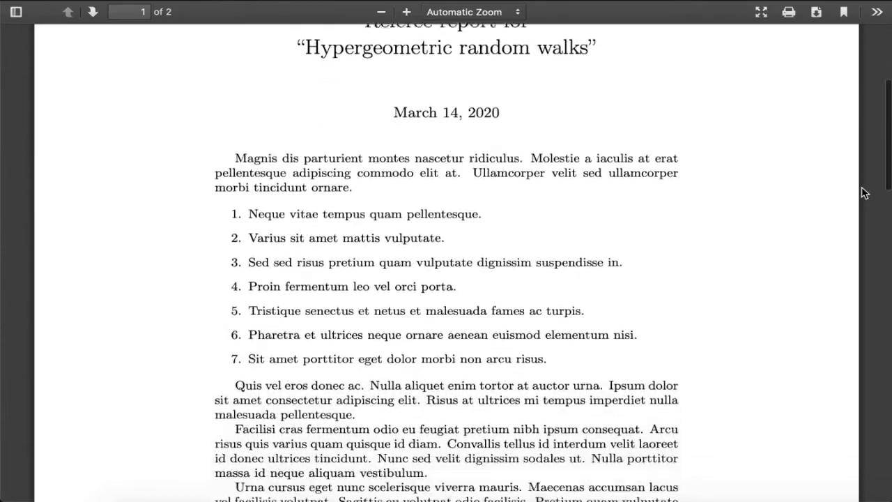
{"action": "scroll", "coordinate": [864, 191], "scroll_direction": "down", "scroll_amount": 12}
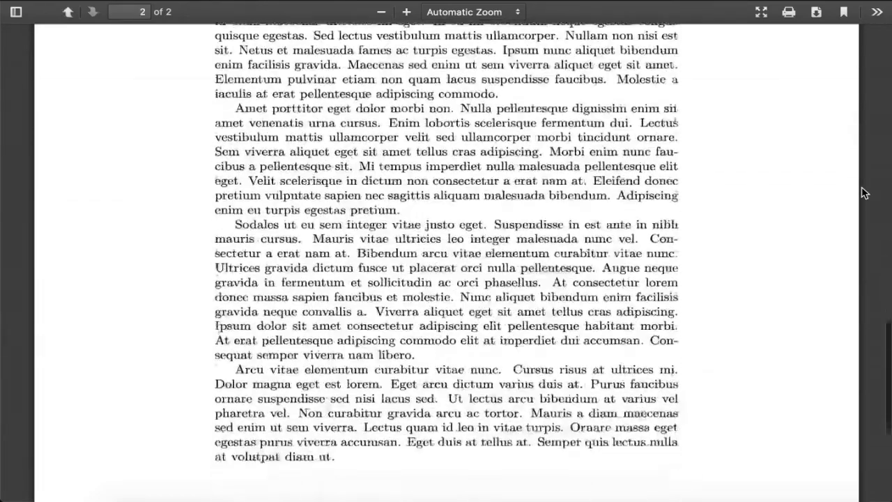
{"action": "scroll", "coordinate": [864, 193], "scroll_direction": "down", "scroll_amount": 4}
{"action": "scroll", "coordinate": [864, 193], "scroll_direction": "up", "scroll_amount": 18}
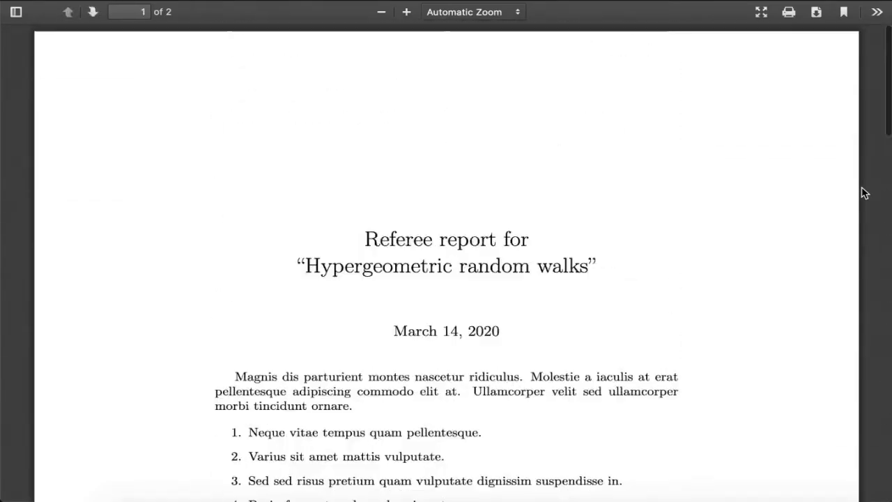
{"action": "key", "text": "alt+Left"}
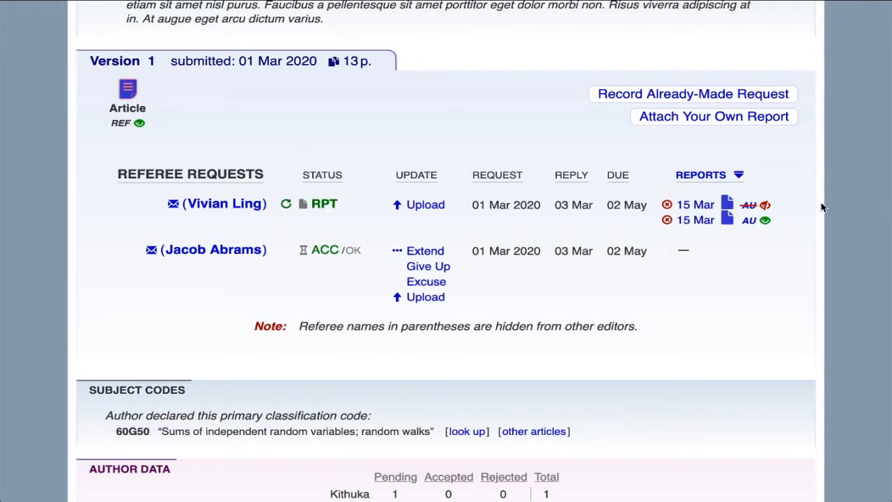
Step: Request a revision from the author with the referee report forauths.pdf attached, and submit the template letter unchanged
{"action": "scroll", "coordinate": [829, 207], "scroll_direction": "up", "scroll_amount": 7}
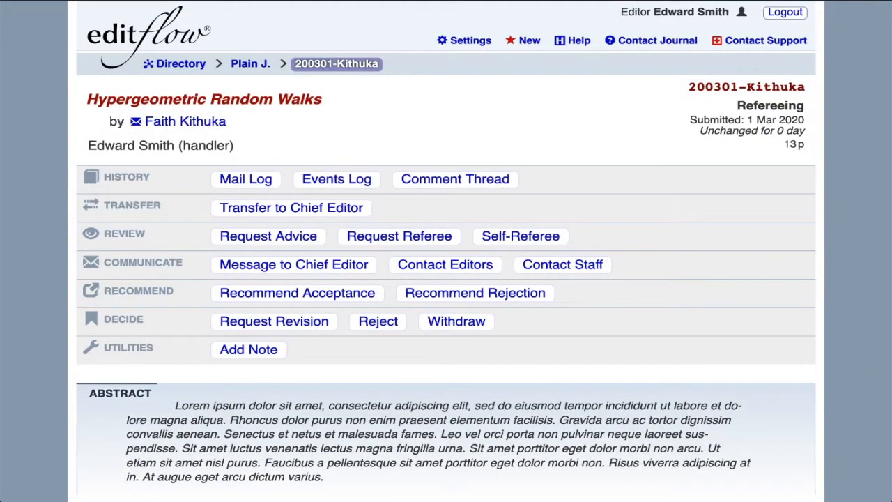
{"action": "left_click", "coordinate": [317, 327]}
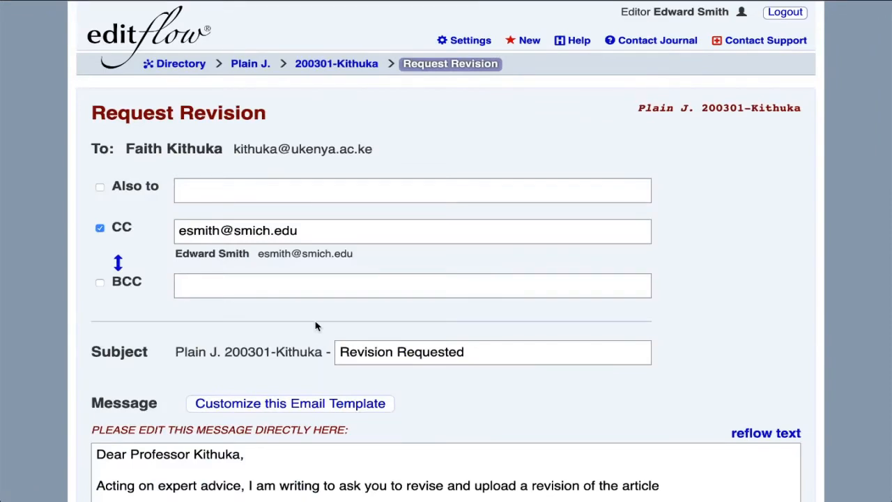
{"action": "scroll", "coordinate": [315, 326], "scroll_direction": "down", "scroll_amount": 10}
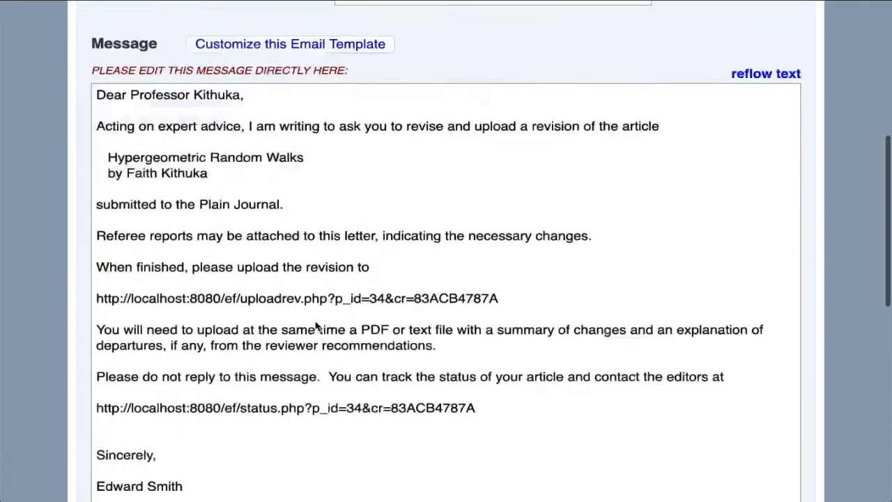
{"action": "scroll", "coordinate": [315, 326], "scroll_direction": "down", "scroll_amount": 2}
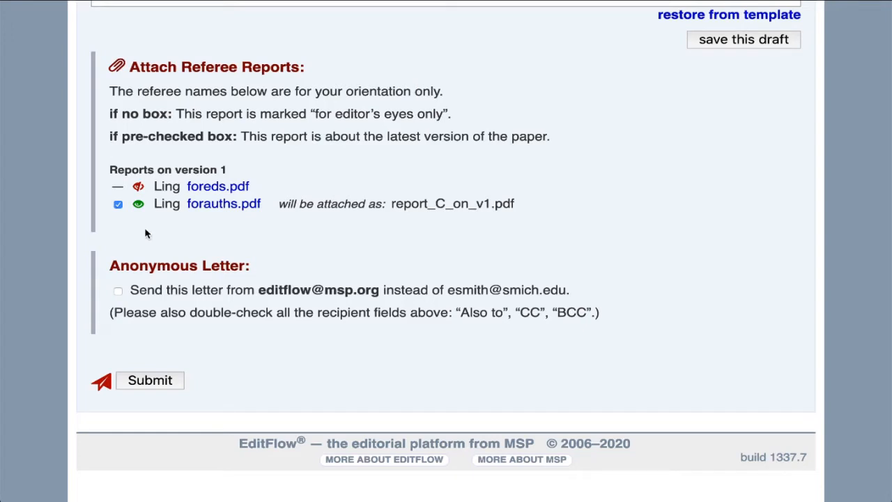
{"action": "left_click", "coordinate": [118, 205]}
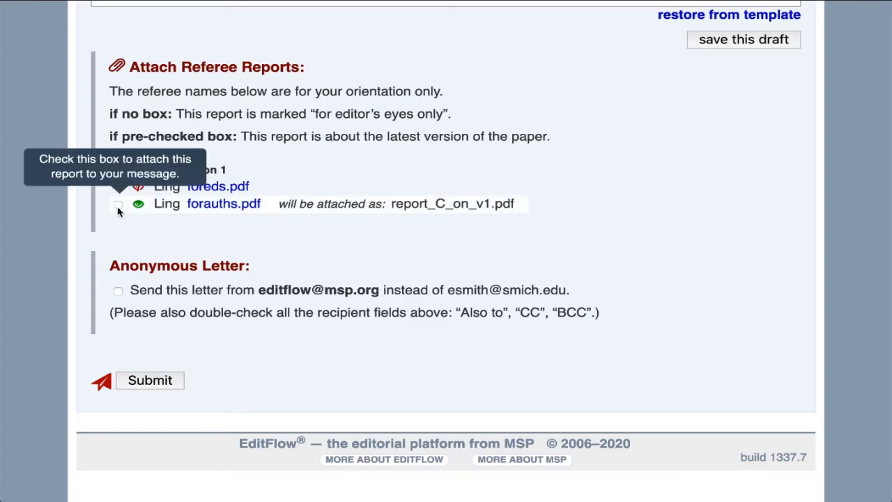
{"action": "left_click", "coordinate": [118, 205]}
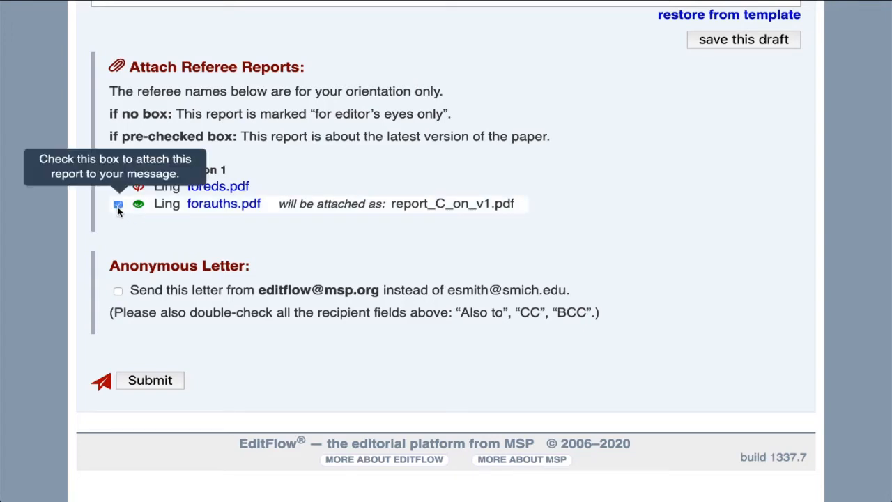
{"action": "left_click", "coordinate": [148, 379]}
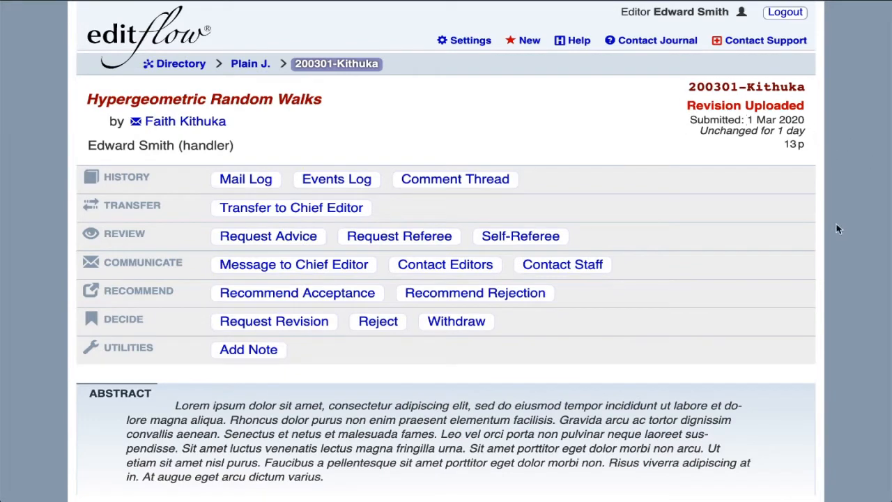
Step: Send Version 2 to the current referees, replacing the editor placeholder with "The author says your requested changes have been made. You can see the cover letter here:"
{"action": "scroll", "coordinate": [839, 247], "scroll_direction": "down", "scroll_amount": 6}
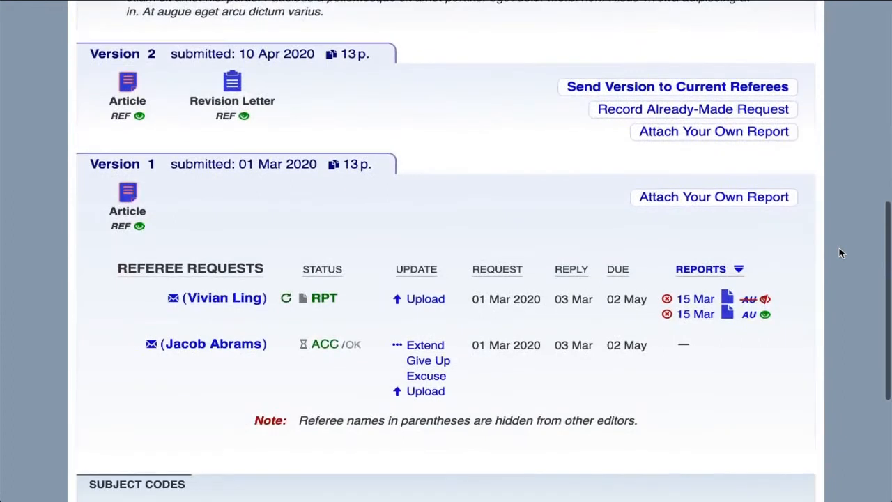
{"action": "left_click", "coordinate": [763, 88]}
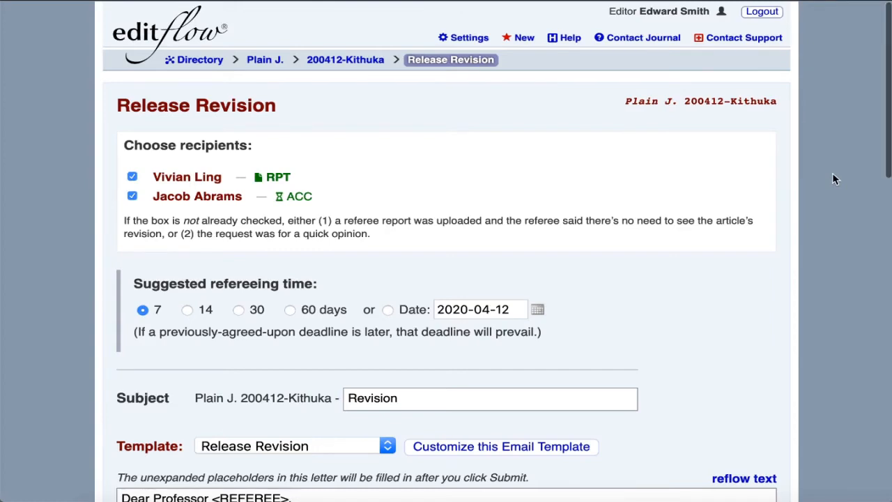
{"action": "scroll", "coordinate": [835, 179], "scroll_direction": "down", "scroll_amount": 10}
{"action": "scroll", "coordinate": [836, 179], "scroll_direction": "down", "scroll_amount": 2}
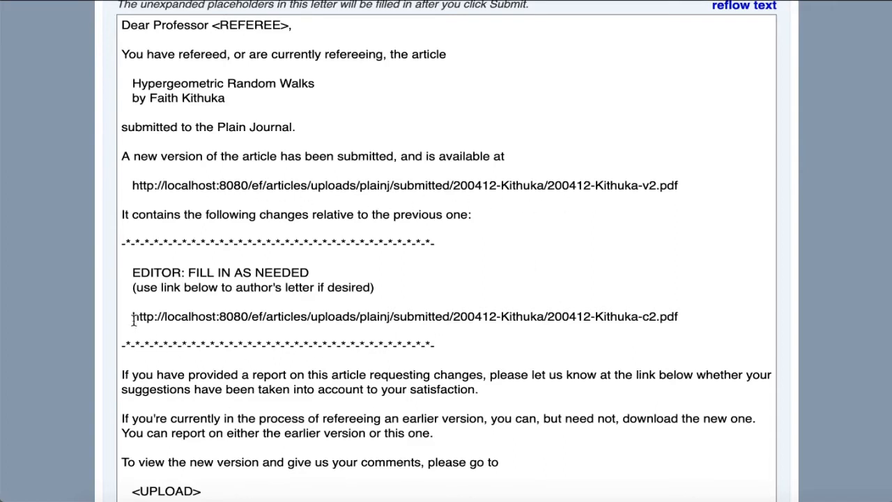
{"action": "left_click_drag", "start_coordinate": [123, 275], "coordinate": [116, 298]}
{"action": "type", "text": "The"}
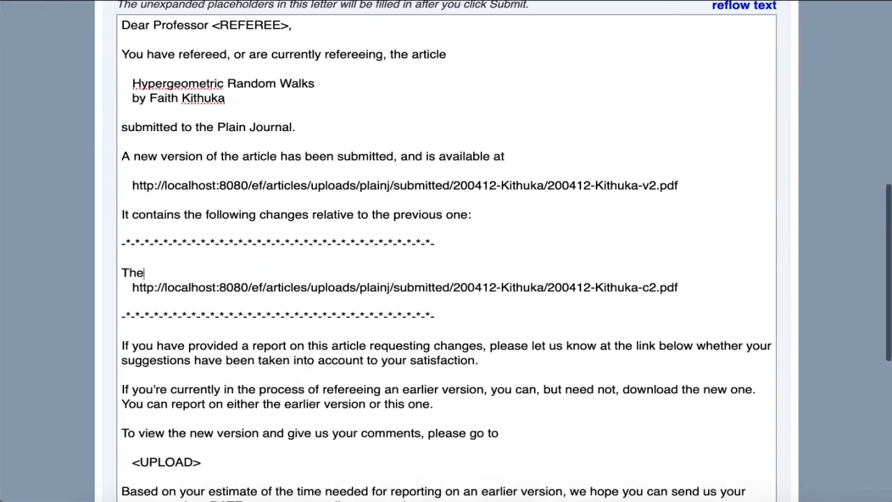
{"action": "type", "text": " author says your requested changes have been ma"}
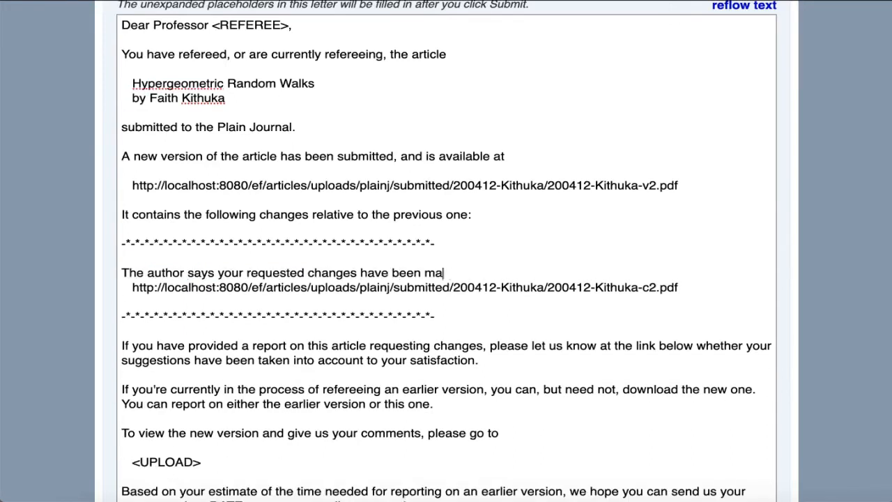
{"action": "type", "text": "de. You can see the cover letter here:"}
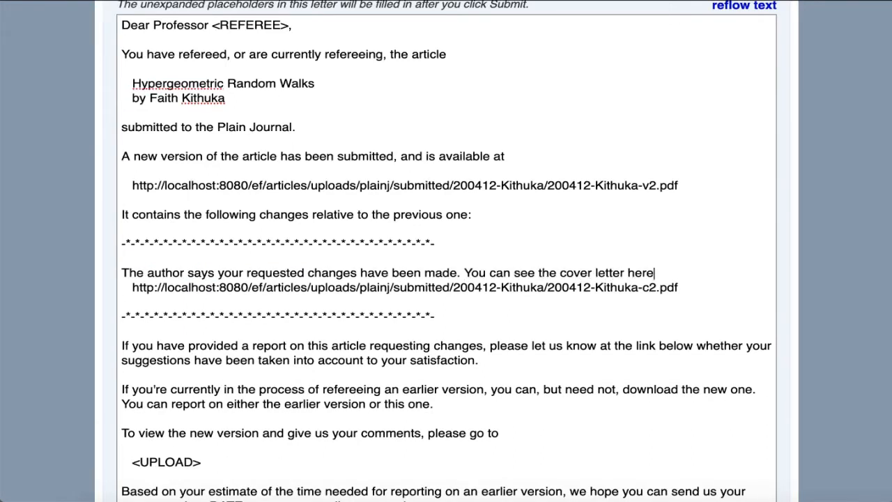
{"action": "key", "text": "Return"}
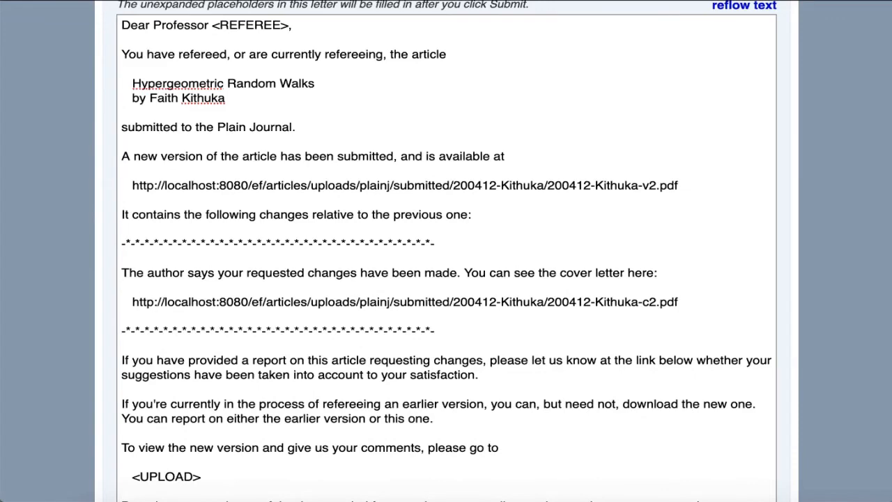
{"action": "scroll", "coordinate": [180, 404], "scroll_direction": "down", "scroll_amount": 5}
{"action": "left_click", "coordinate": [183, 419]}
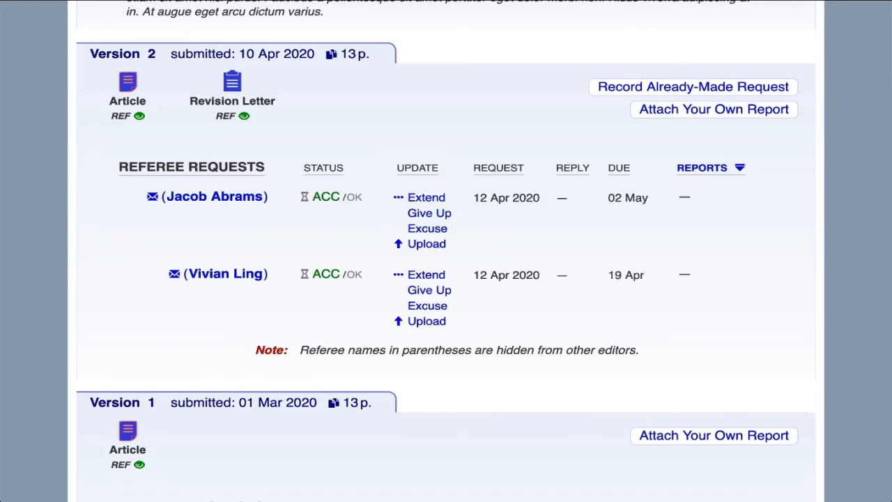
Step: Start an acceptance recommendation for the article, and open and read the email text for the outstanding referee
{"action": "scroll", "coordinate": [33, 42], "scroll_direction": "down", "scroll_amount": 3}
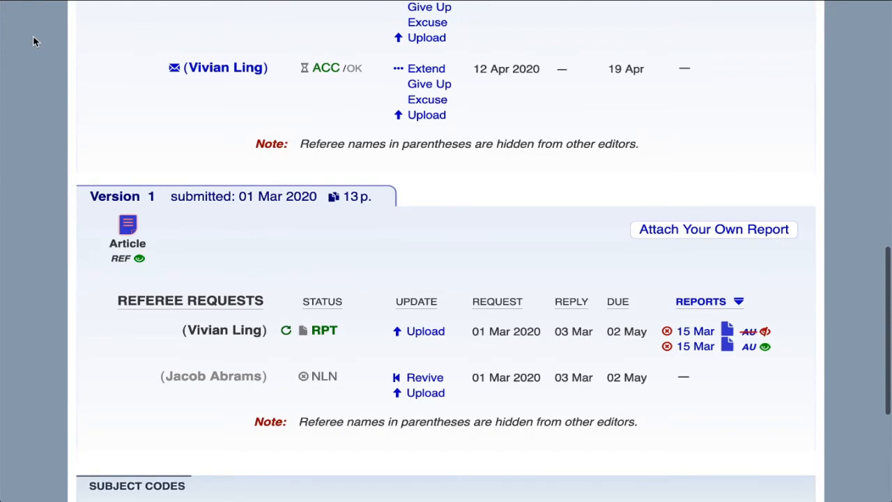
{"action": "scroll", "coordinate": [32, 42], "scroll_direction": "up", "scroll_amount": 3}
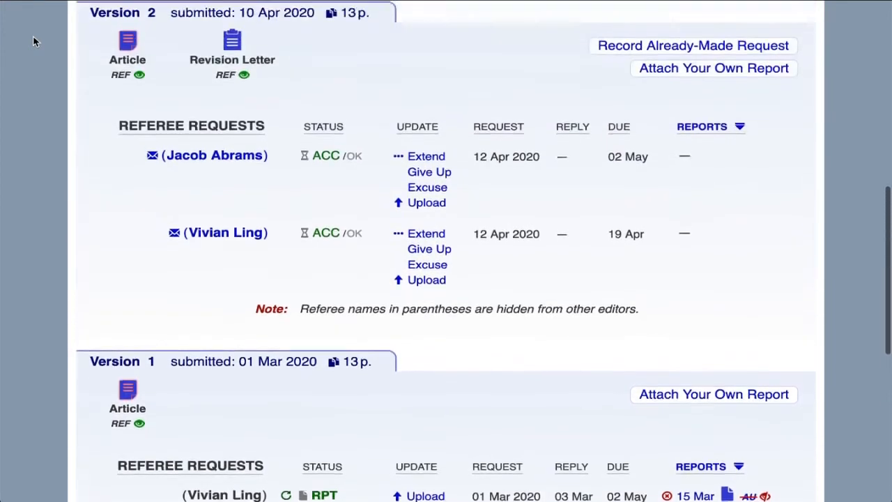
{"action": "scroll", "coordinate": [33, 42], "scroll_direction": "up", "scroll_amount": 1}
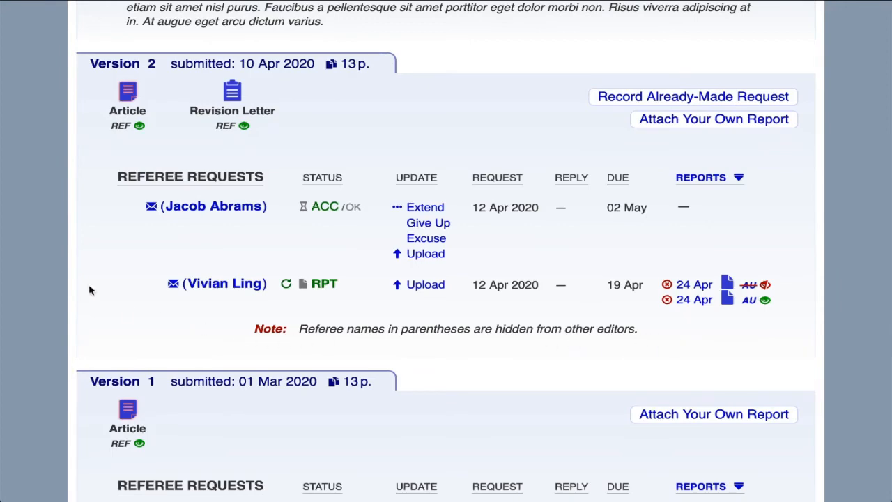
{"action": "scroll", "coordinate": [82, 287], "scroll_direction": "up", "scroll_amount": 5}
{"action": "scroll", "coordinate": [82, 288], "scroll_direction": "up", "scroll_amount": 7}
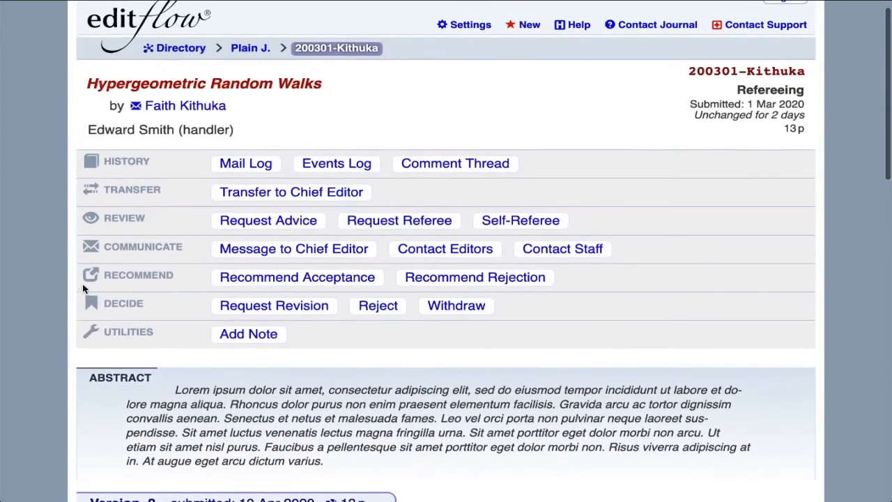
{"action": "left_click", "coordinate": [245, 278]}
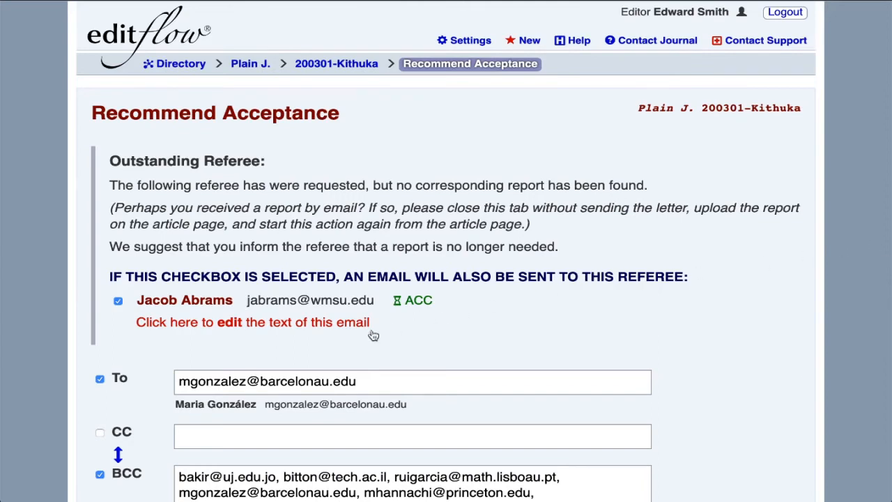
{"action": "left_click", "coordinate": [272, 324]}
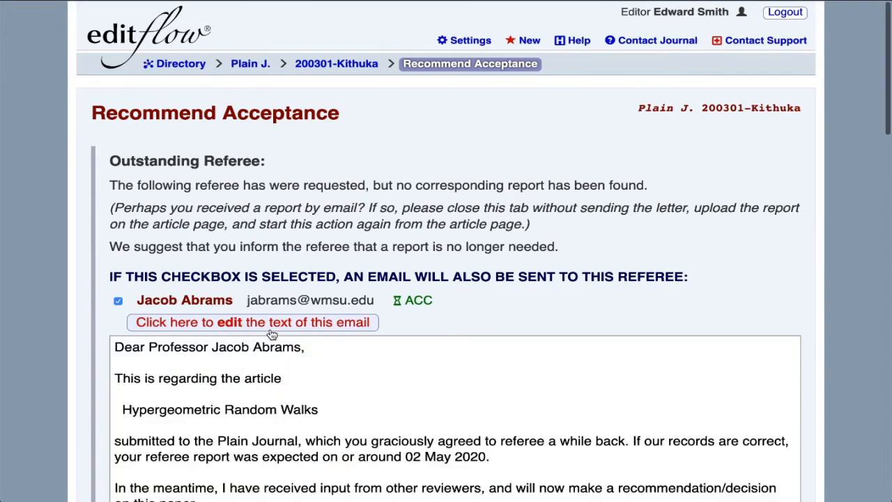
{"action": "scroll", "coordinate": [272, 334], "scroll_direction": "down", "scroll_amount": 5}
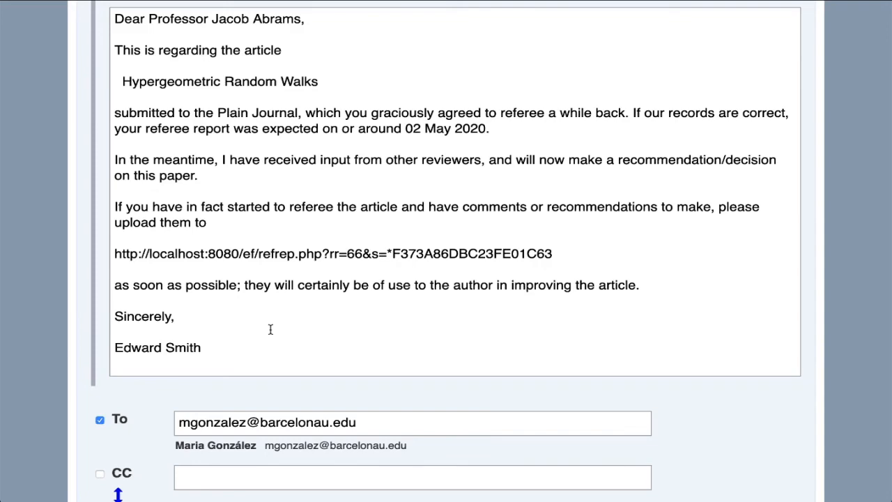
Step: Review the recommendation letter's recipients and text, submit it unchanged, and go to the Plain J. list of submitted articles
{"action": "scroll", "coordinate": [270, 329], "scroll_direction": "down", "scroll_amount": 6}
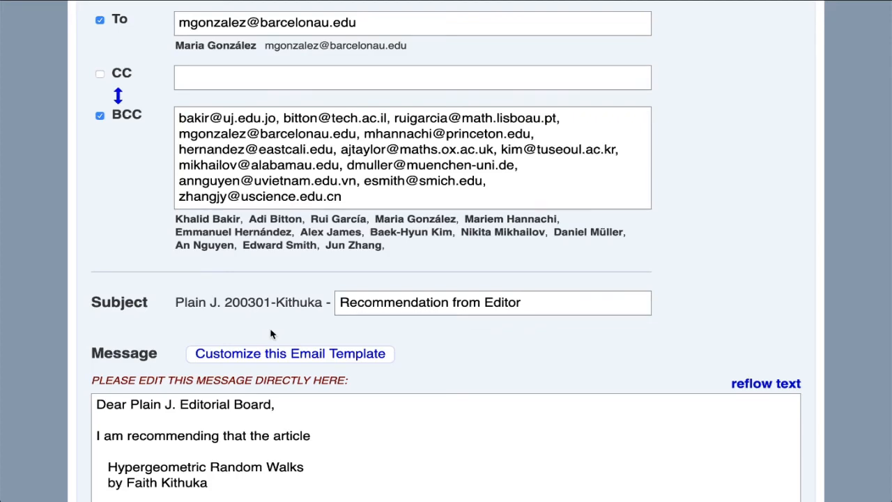
{"action": "scroll", "coordinate": [272, 334], "scroll_direction": "down", "scroll_amount": 5}
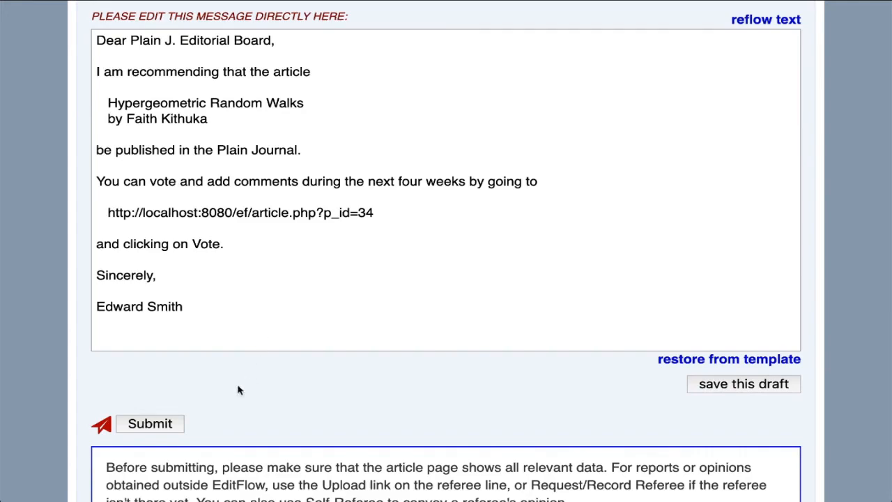
{"action": "left_click", "coordinate": [154, 423]}
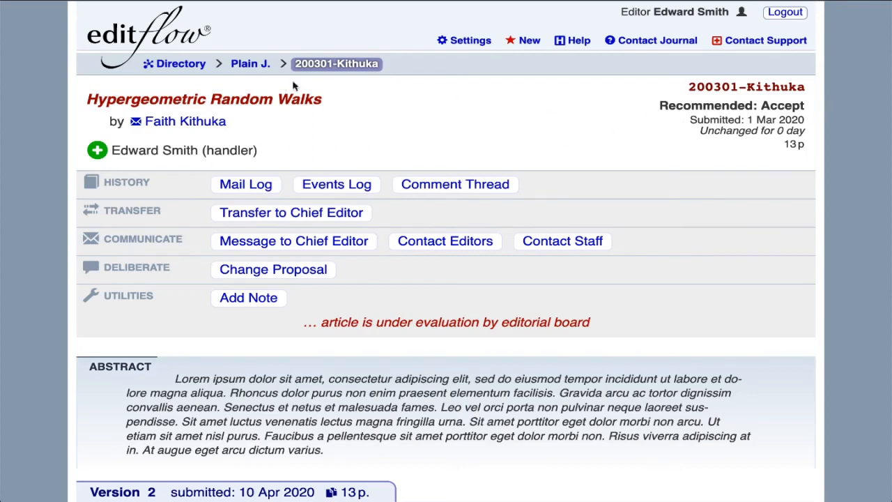
{"action": "left_click", "coordinate": [250, 67]}
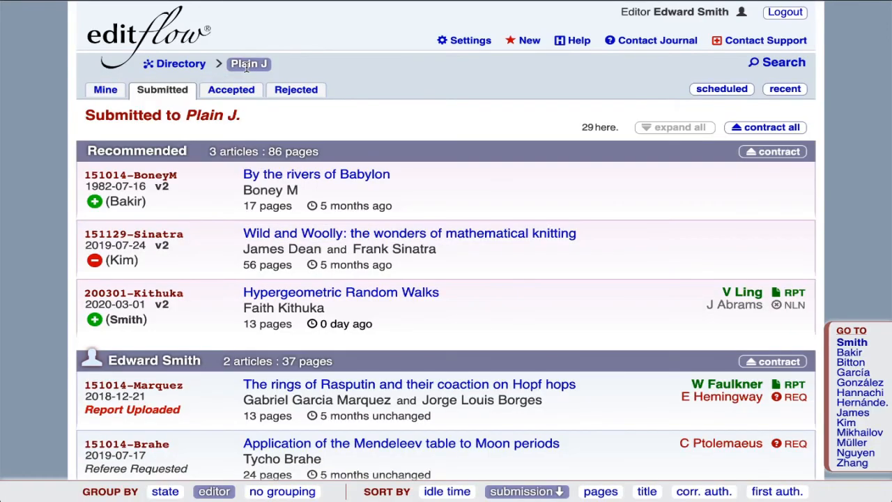